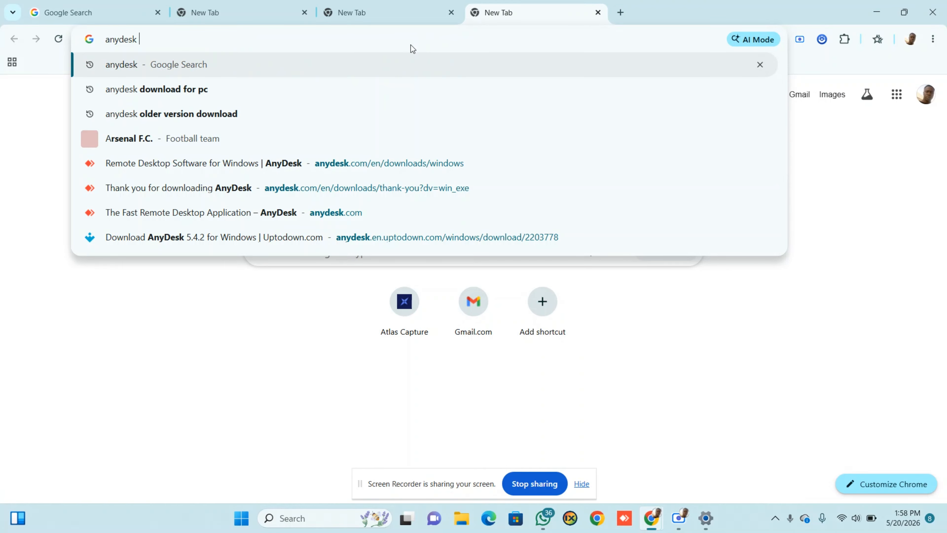
Search Google for 'anydesk older version download'
{"action": "type", "text": "old"}
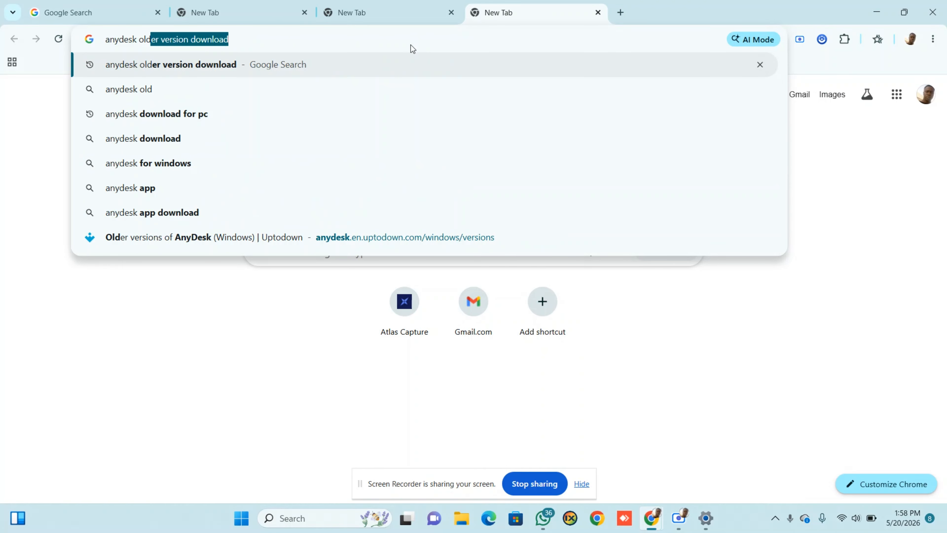
{"action": "key", "text": "Return"}
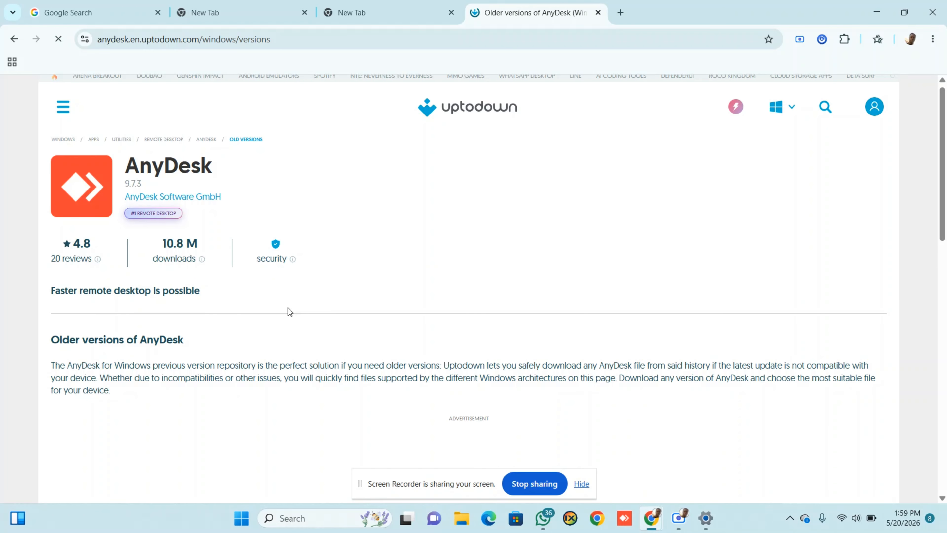
{"action": "scroll", "coordinate": [290, 312], "scroll_direction": "down", "scroll_amount": 6}
{"action": "scroll", "coordinate": [290, 312], "scroll_direction": "down", "scroll_amount": 1}
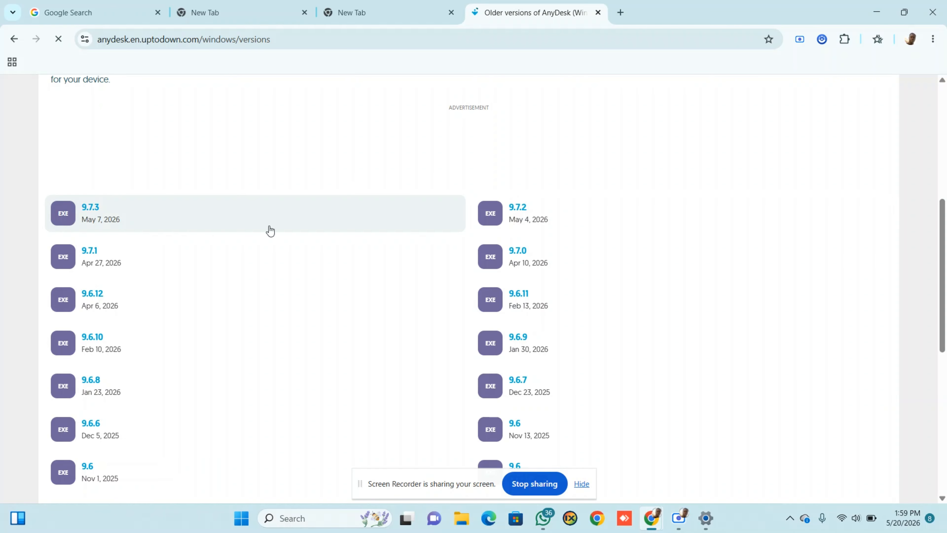
{"action": "scroll", "coordinate": [356, 312], "scroll_direction": "down", "scroll_amount": 4}
{"action": "scroll", "coordinate": [357, 312], "scroll_direction": "down", "scroll_amount": 1}
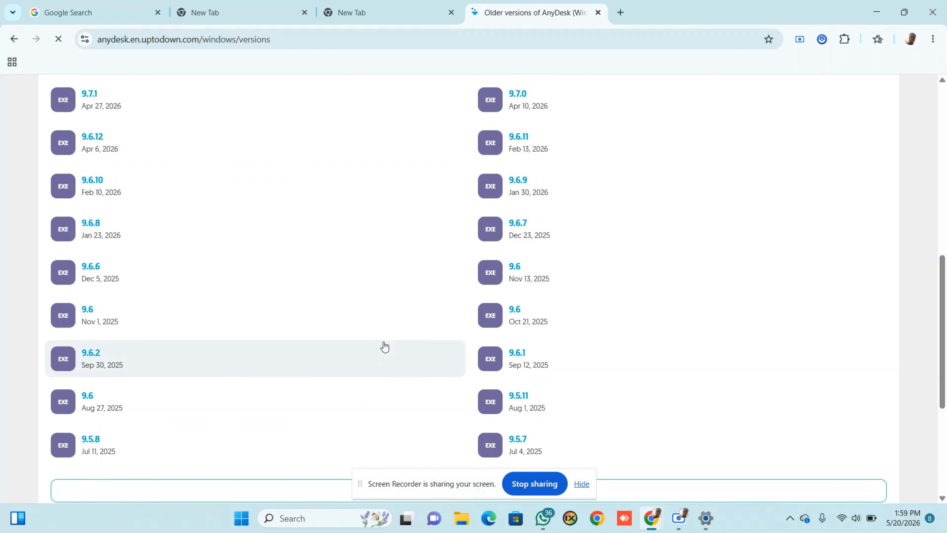
{"action": "scroll", "coordinate": [383, 345], "scroll_direction": "down", "scroll_amount": 4}
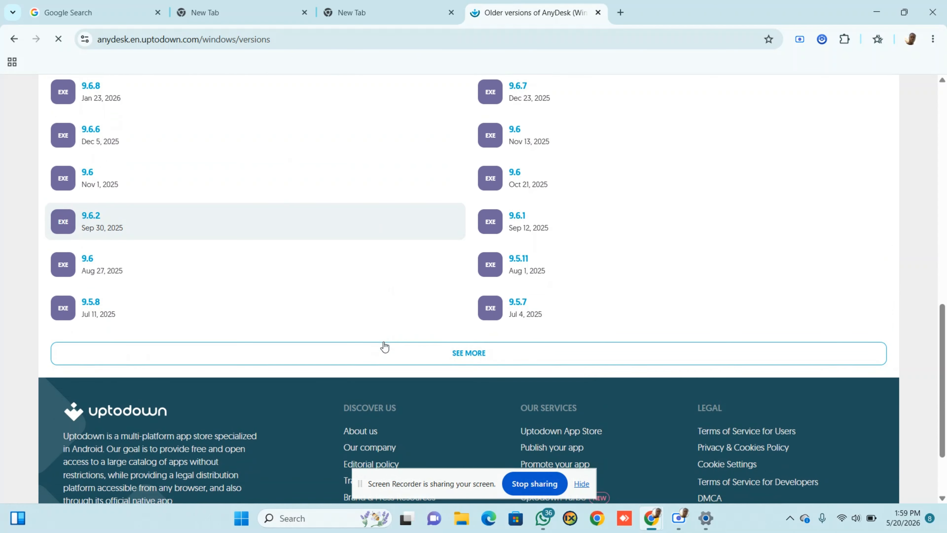
Load two more batches of older AnyDesk versions into the Uptodown list
{"action": "left_click", "coordinate": [465, 350]}
{"action": "scroll", "coordinate": [368, 375], "scroll_direction": "down", "scroll_amount": 8}
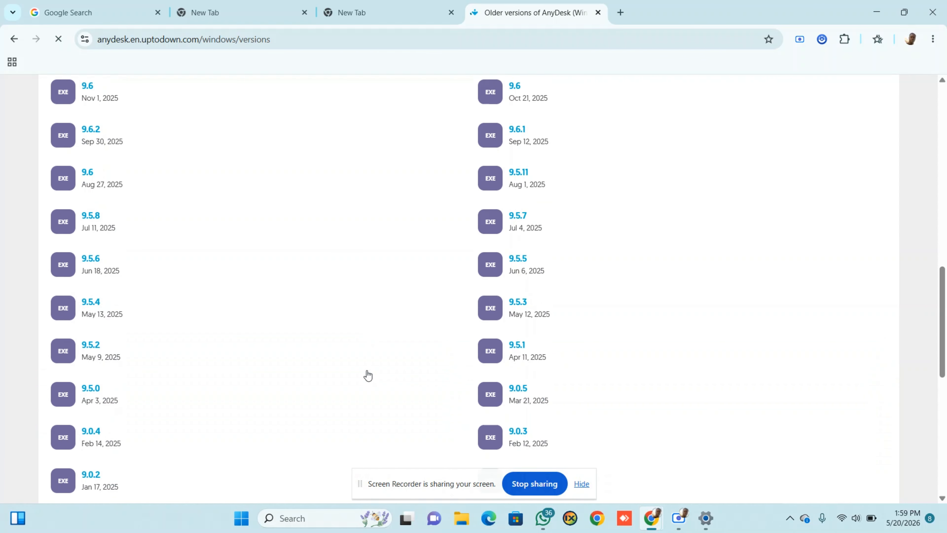
{"action": "scroll", "coordinate": [368, 375], "scroll_direction": "down", "scroll_amount": 3}
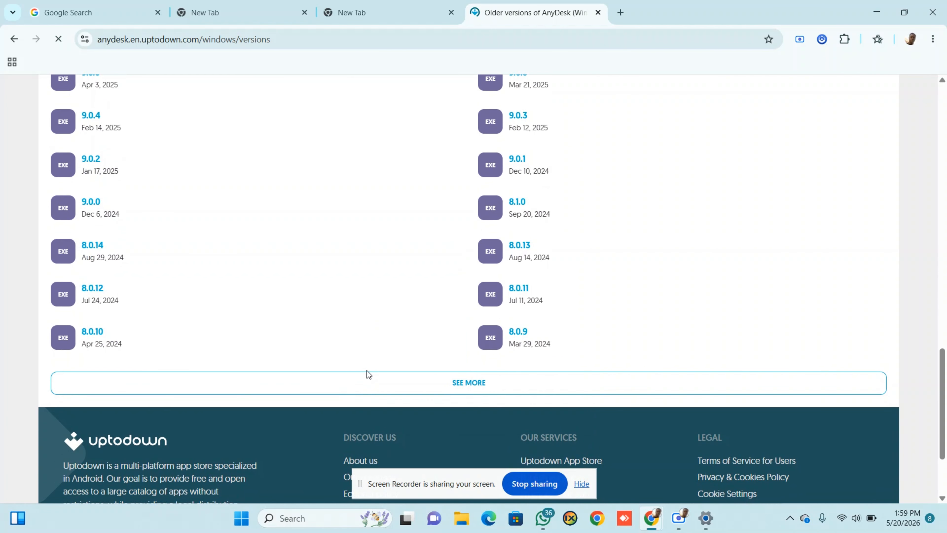
{"action": "scroll", "coordinate": [425, 339], "scroll_direction": "up", "scroll_amount": 2}
{"action": "scroll", "coordinate": [427, 340], "scroll_direction": "down", "scroll_amount": 2}
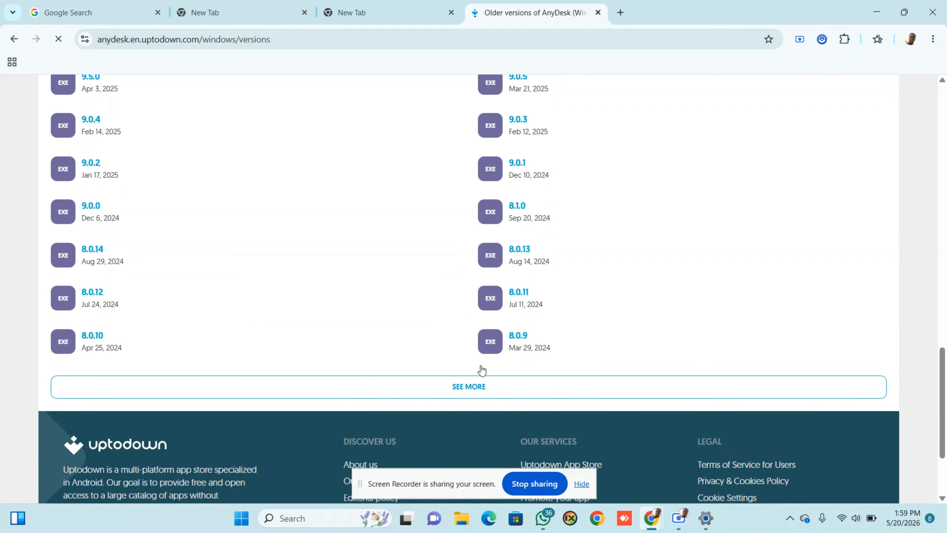
{"action": "left_click", "coordinate": [475, 381]}
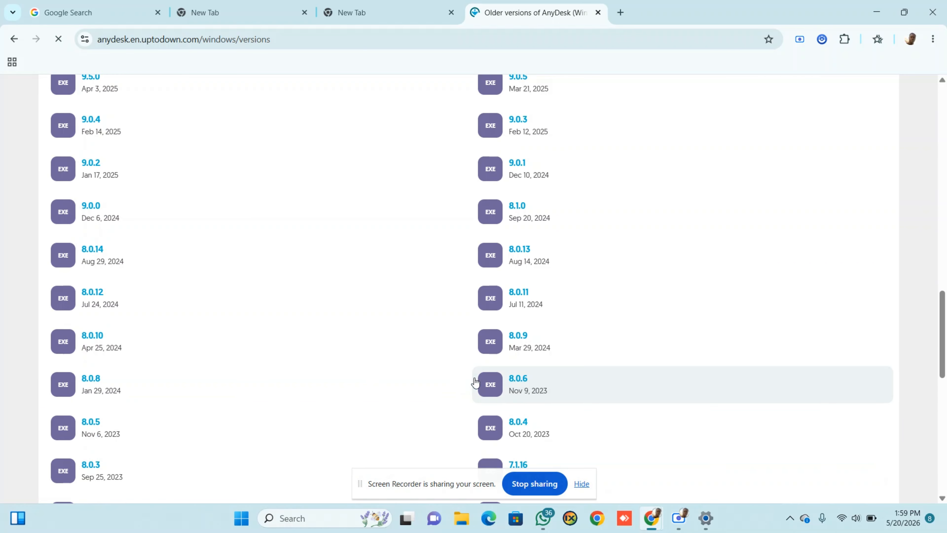
{"action": "scroll", "coordinate": [475, 381], "scroll_direction": "down", "scroll_amount": 9}
{"action": "scroll", "coordinate": [475, 381], "scroll_direction": "down", "scroll_amount": 5}
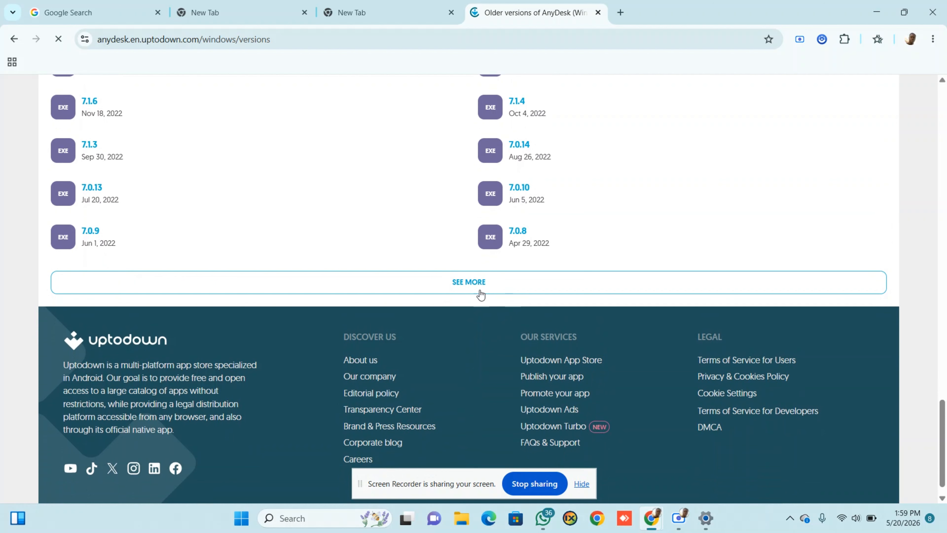
Load versions 7.0.7 through 6.2.2, then the oldest releases down to 1.0.1
{"action": "left_click", "coordinate": [467, 286]}
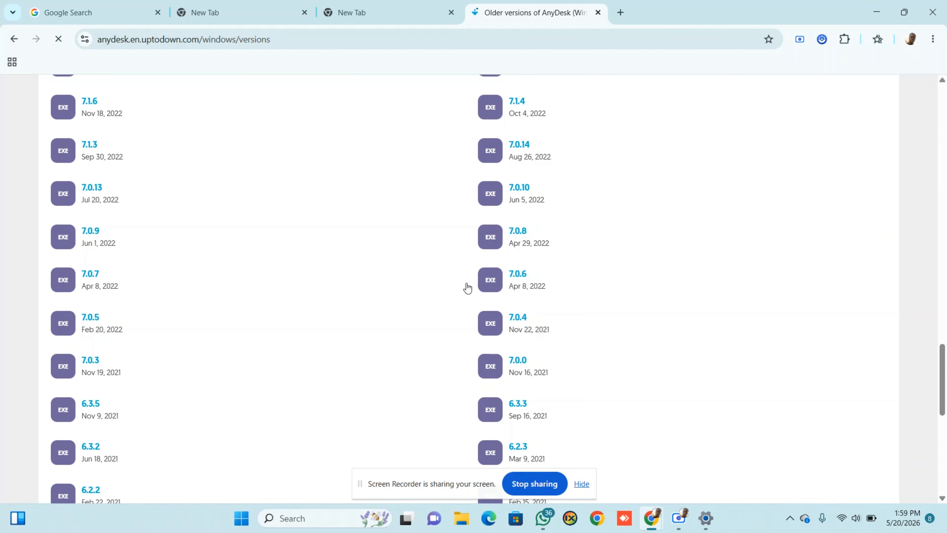
{"action": "scroll", "coordinate": [467, 288], "scroll_direction": "down", "scroll_amount": 9}
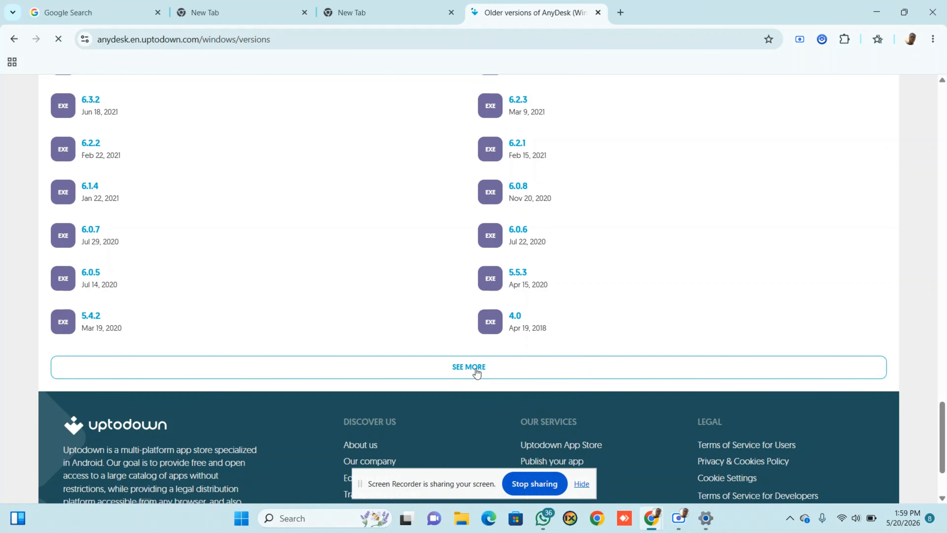
{"action": "left_click", "coordinate": [477, 369]}
{"action": "scroll", "coordinate": [476, 370], "scroll_direction": "down", "scroll_amount": 5}
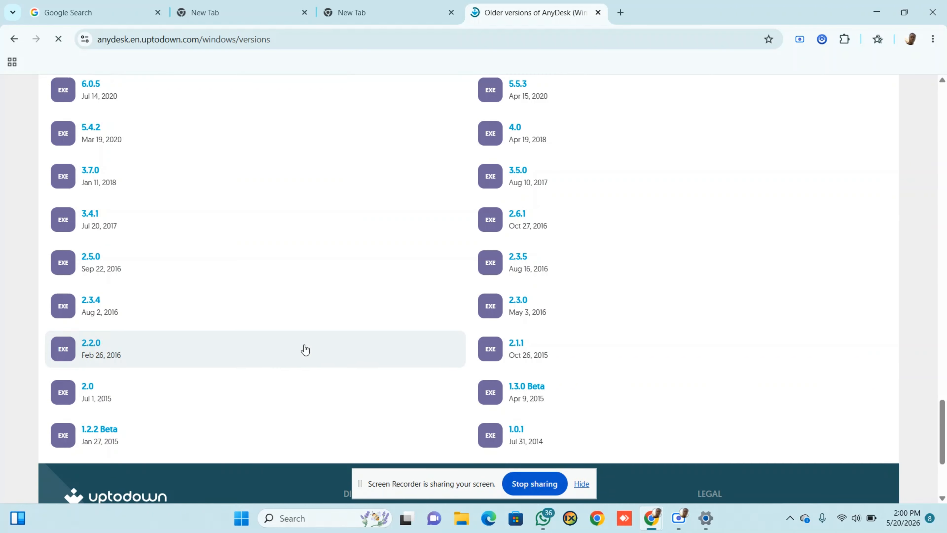
{"action": "scroll", "coordinate": [244, 368], "scroll_direction": "up", "scroll_amount": 1}
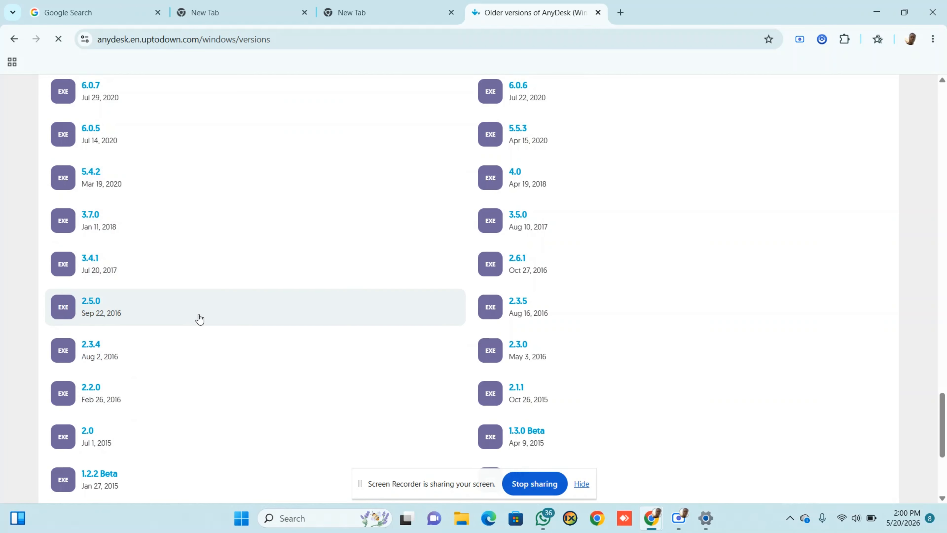
{"action": "scroll", "coordinate": [200, 319], "scroll_direction": "up", "scroll_amount": 2}
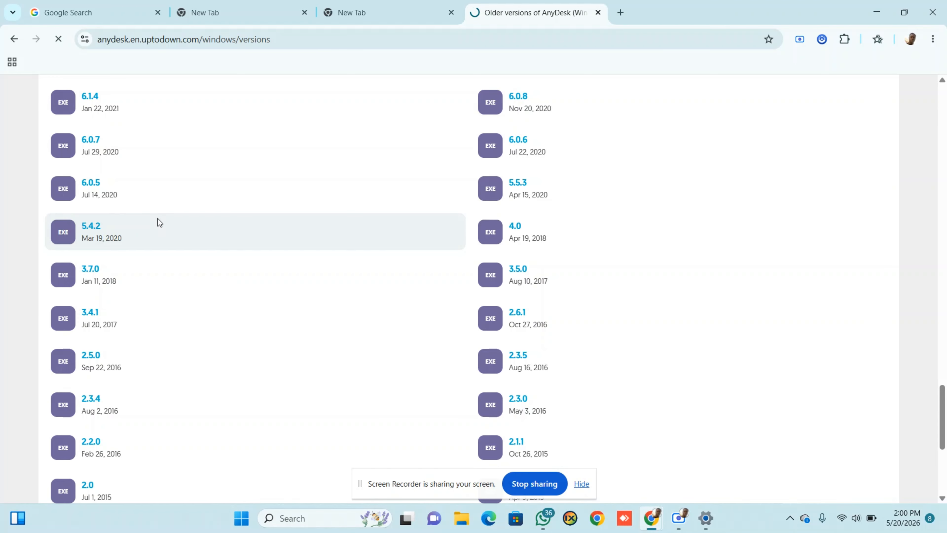
Open the AnyDesk 5.4.2 page showing its 3.01 MB EXE from Mar 19, 2020
{"action": "left_click", "coordinate": [157, 219]}
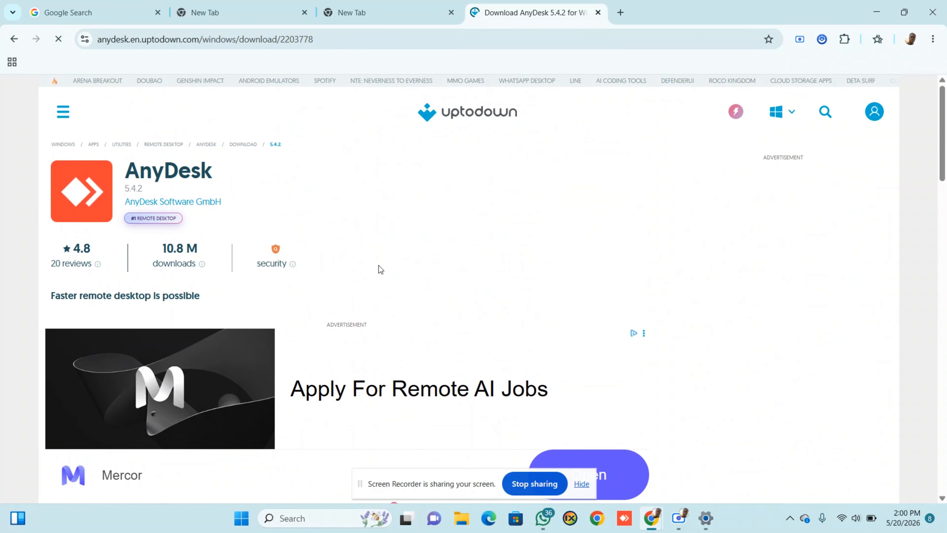
{"action": "scroll", "coordinate": [379, 268], "scroll_direction": "down", "scroll_amount": 5}
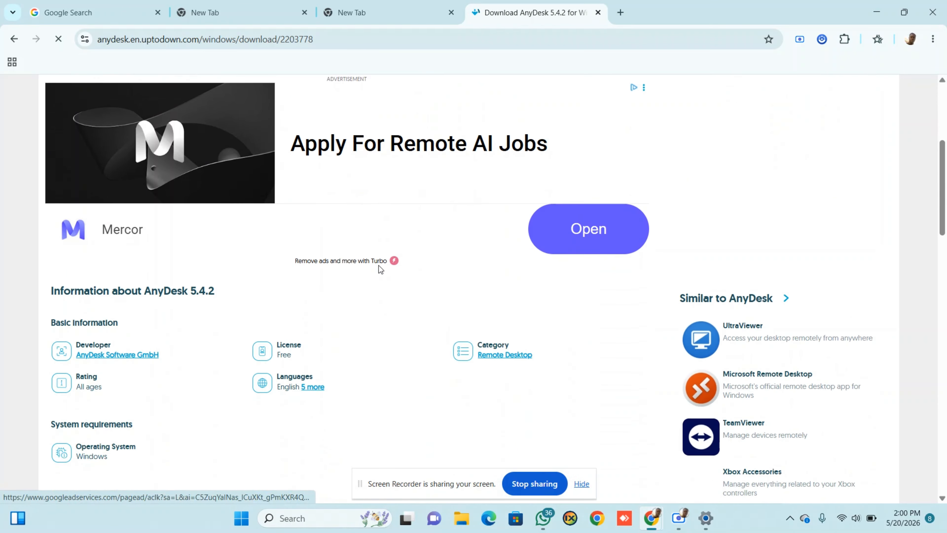
{"action": "scroll", "coordinate": [379, 269], "scroll_direction": "down", "scroll_amount": 10}
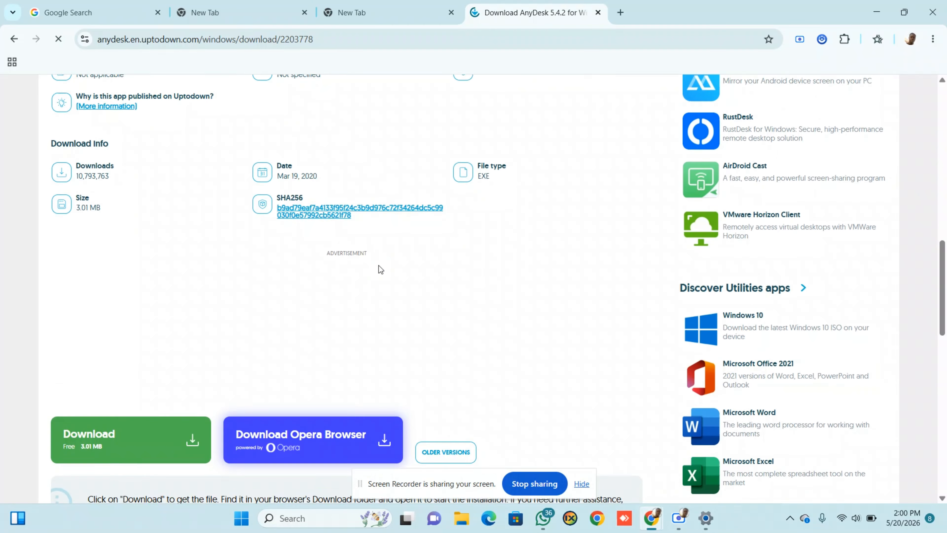
{"action": "scroll", "coordinate": [379, 270], "scroll_direction": "down", "scroll_amount": 3}
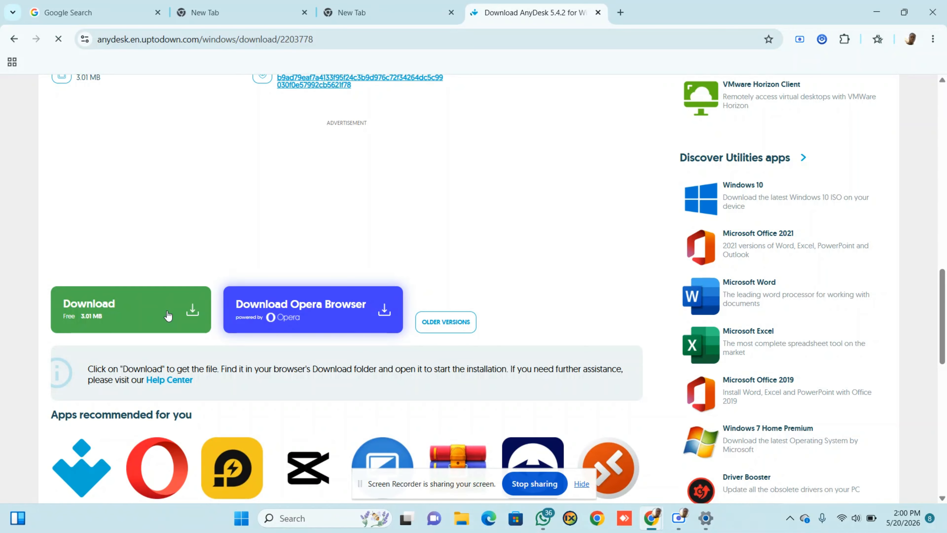
Download the AnyDesk 5.4.2 installer and check its progress in Chrome's download bubble
{"action": "left_click", "coordinate": [168, 316]}
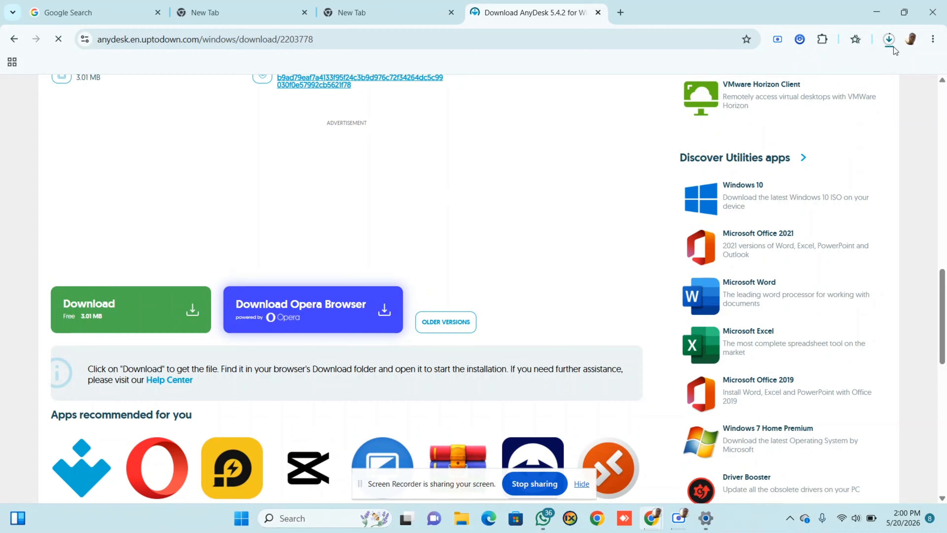
{"action": "left_click", "coordinate": [898, 40]}
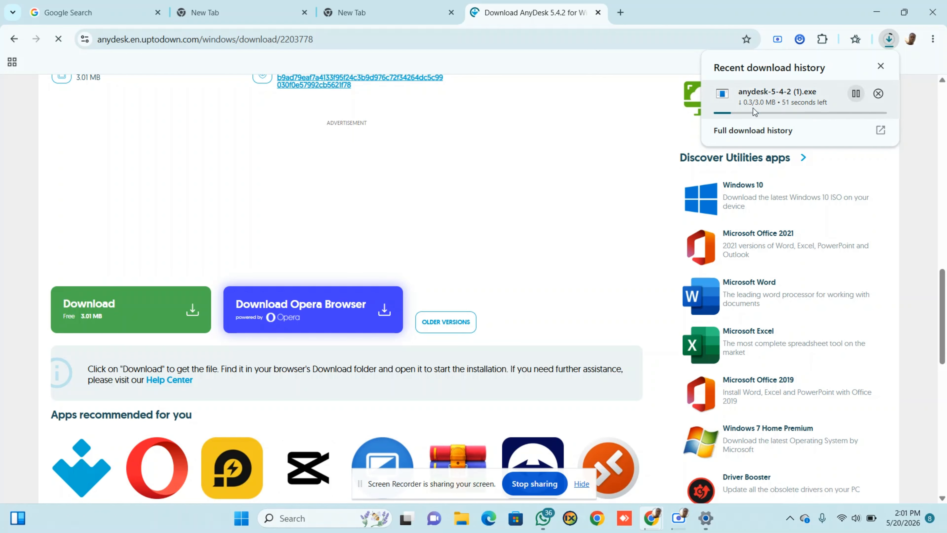
{"action": "scroll", "coordinate": [448, 185], "scroll_direction": "up", "scroll_amount": 5}
{"action": "scroll", "coordinate": [448, 185], "scroll_direction": "down", "scroll_amount": 3}
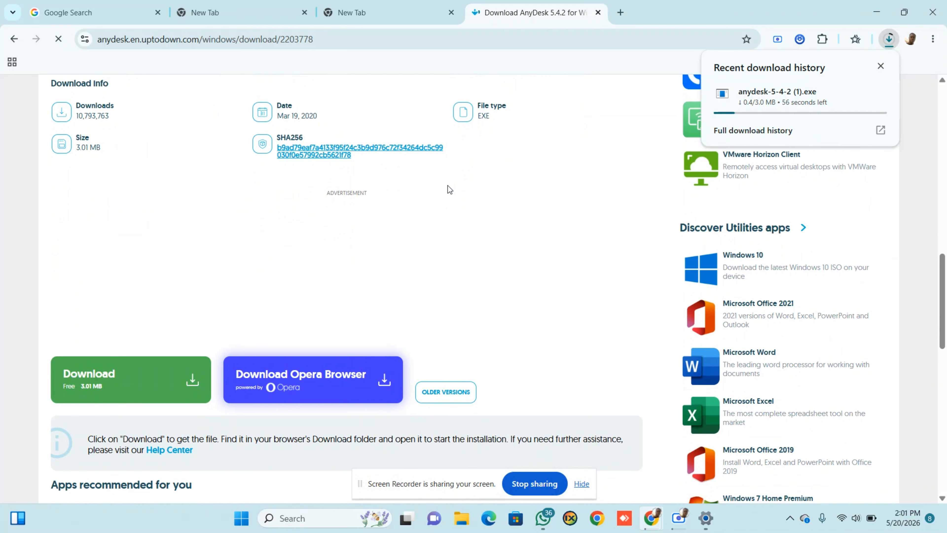
{"action": "scroll", "coordinate": [416, 243], "scroll_direction": "up", "scroll_amount": 8}
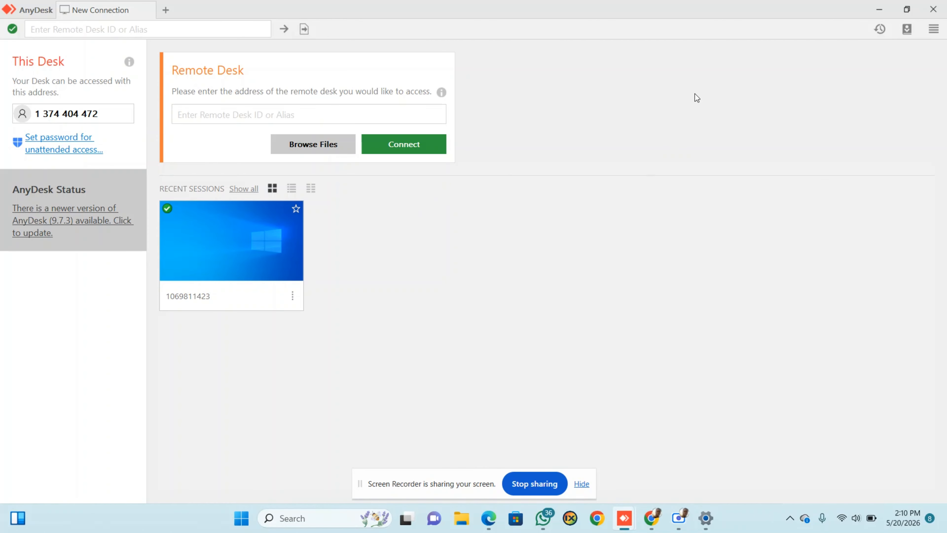
{"action": "left_click", "coordinate": [206, 29]}
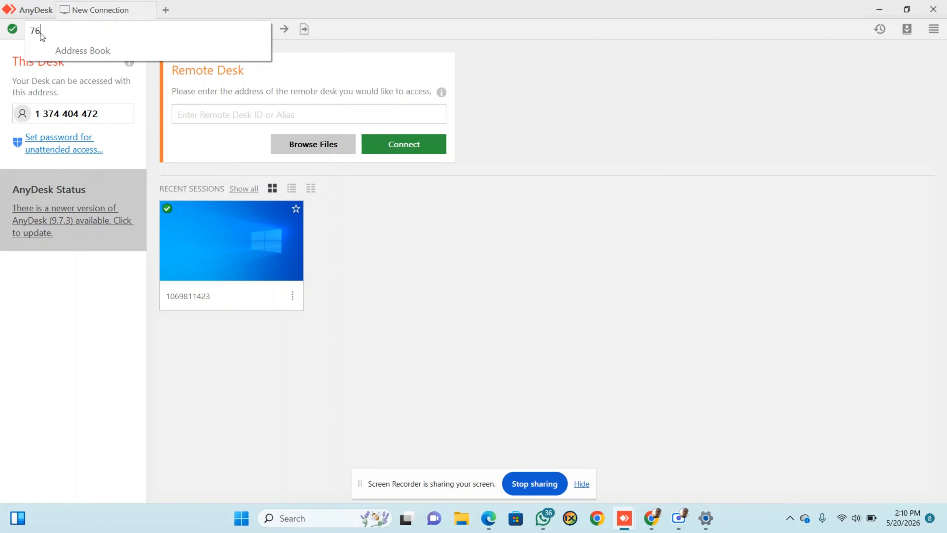
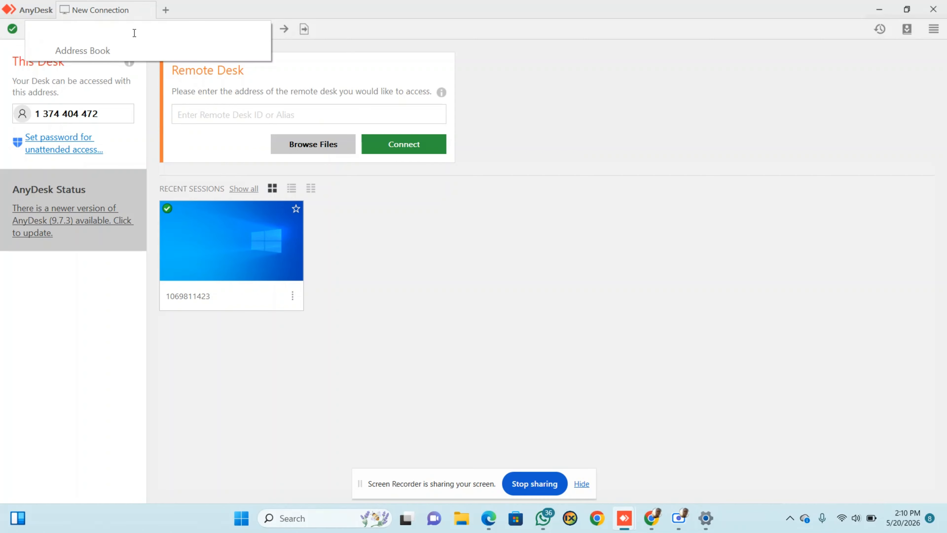